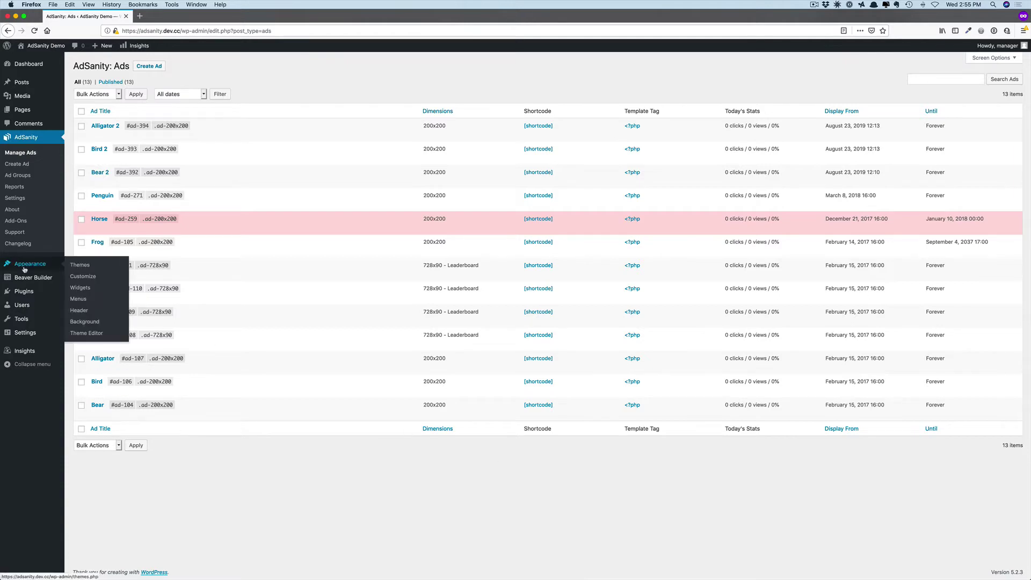
# Add an AdSanity Single Ad widget to the Sidebar showing the Bird 2 ad and collapse it
pyautogui.click(81, 288)
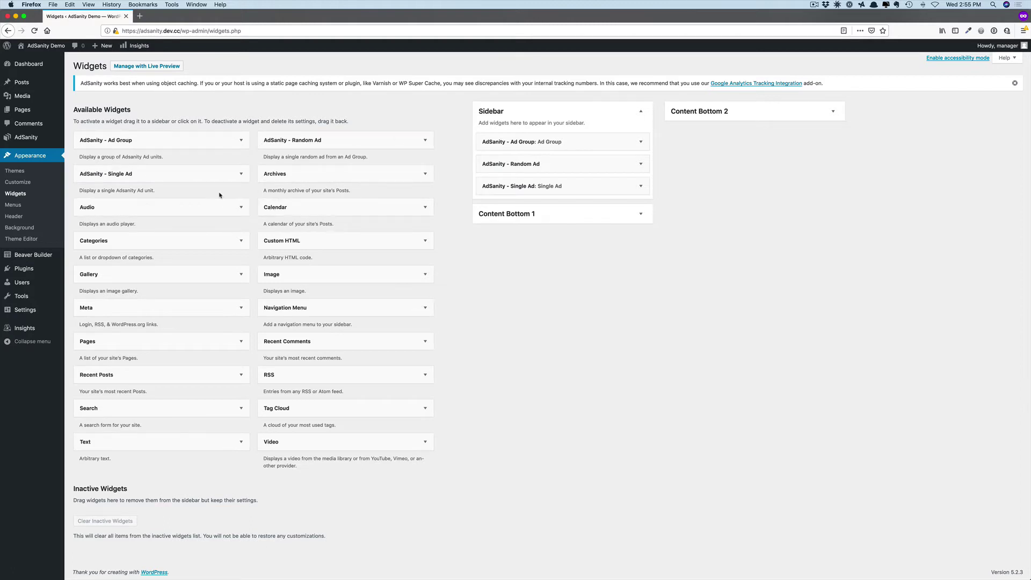
pyautogui.moveTo(154, 177)
pyautogui.mouseDown()
pyautogui.moveTo(474, 165)
pyautogui.moveTo(555, 141)
pyautogui.mouseUp()
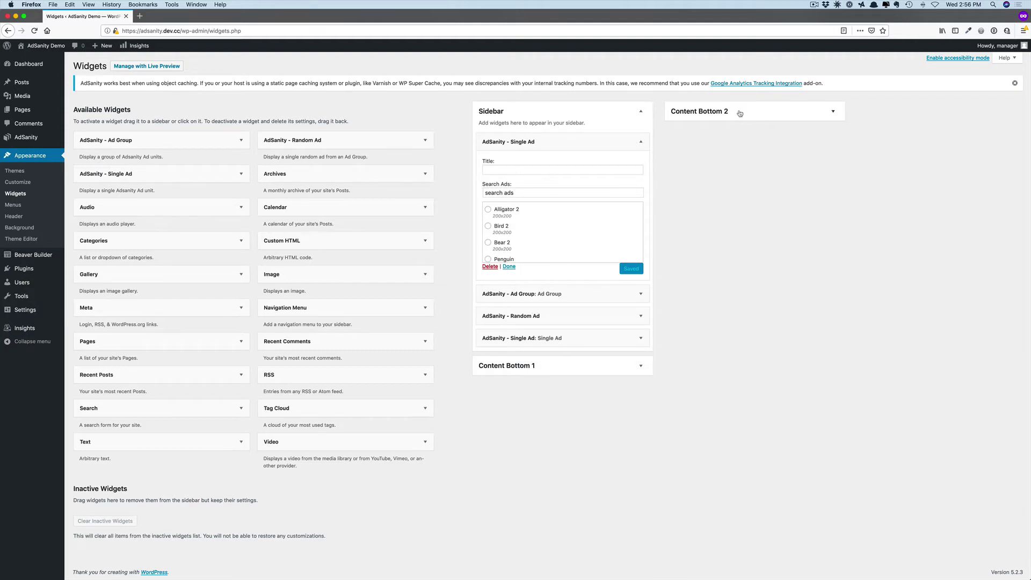
pyautogui.click(555, 169)
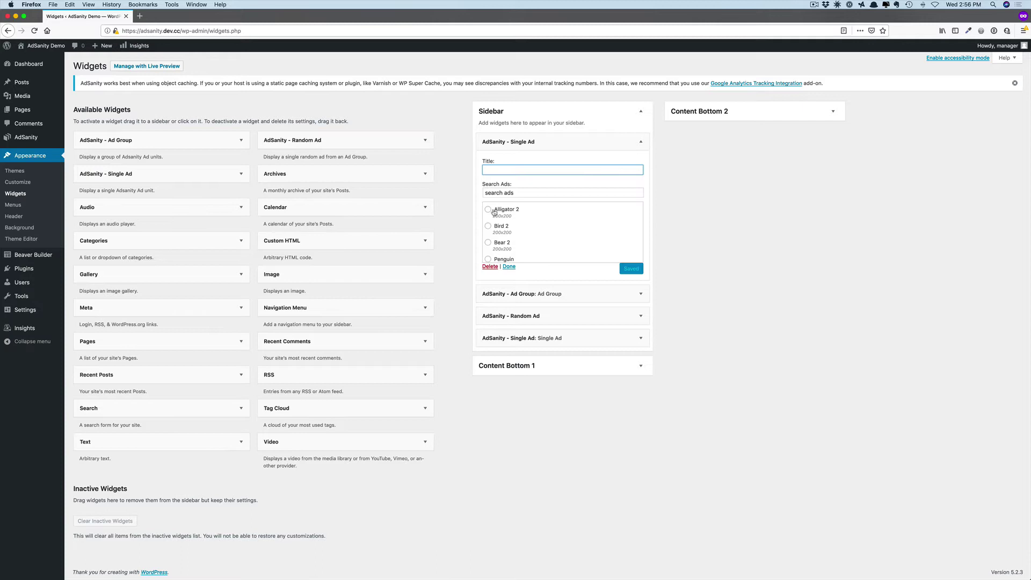
pyautogui.click(488, 211)
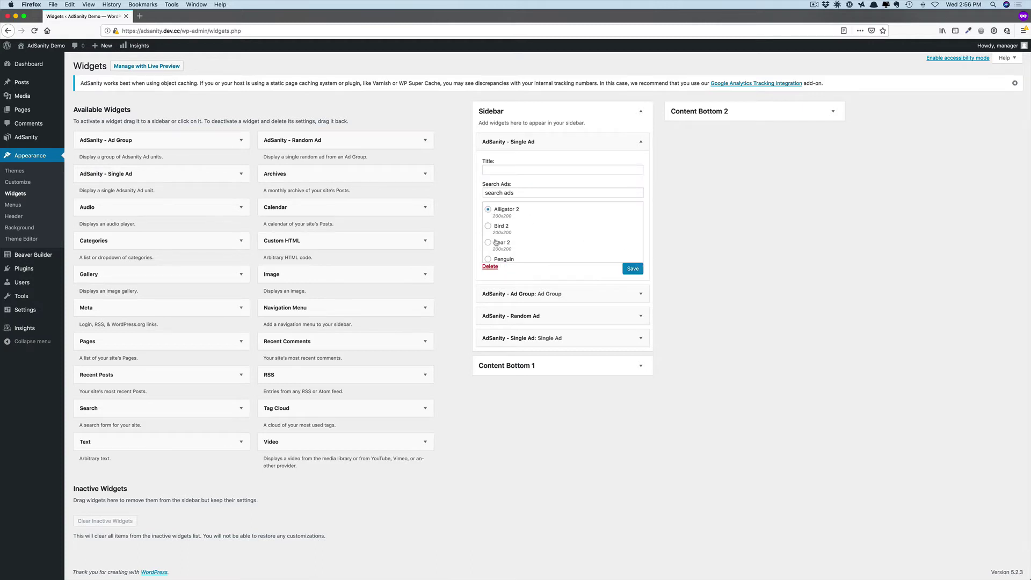
pyautogui.click(487, 226)
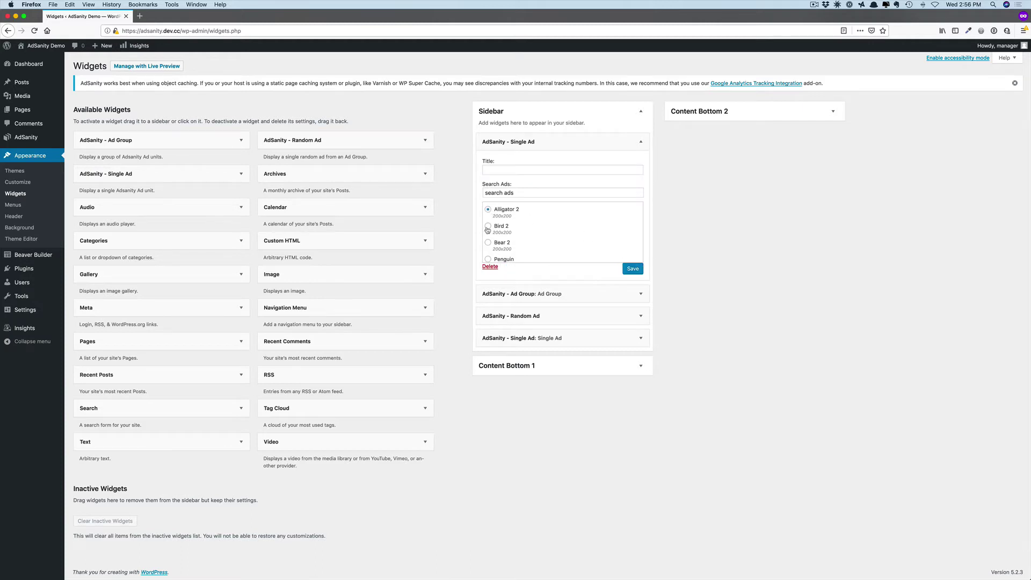
pyautogui.click(640, 141)
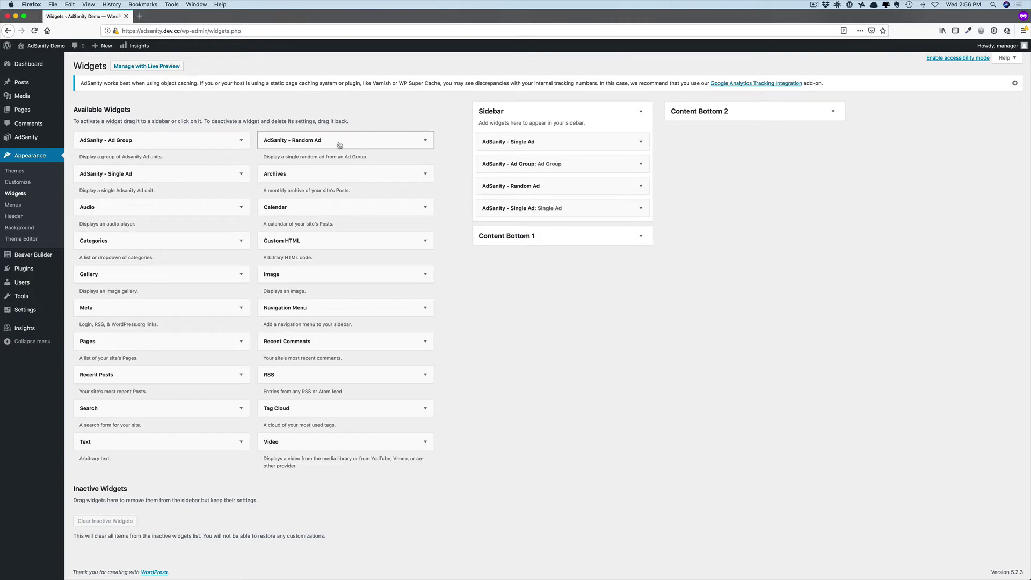
# Add an AdSanity Ad Group widget to the top of the Sidebar
pyautogui.moveTo(157, 141)
pyautogui.mouseDown()
pyautogui.moveTo(464, 153)
pyautogui.moveTo(564, 141)
pyautogui.mouseUp()
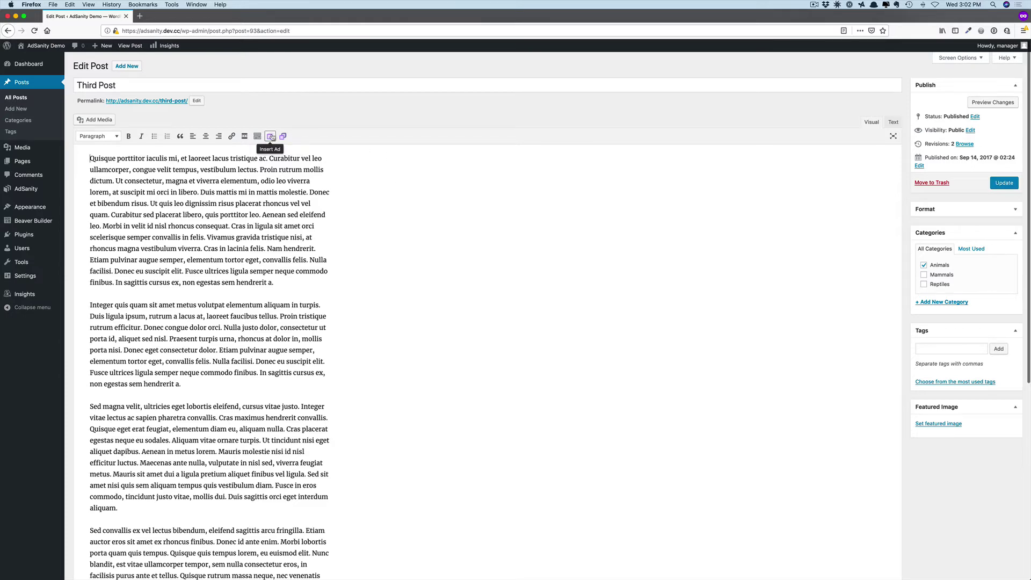
# Insert a left-aligned Alligator 2 single ad shortcode at the start of Third Post
pyautogui.click(270, 137)
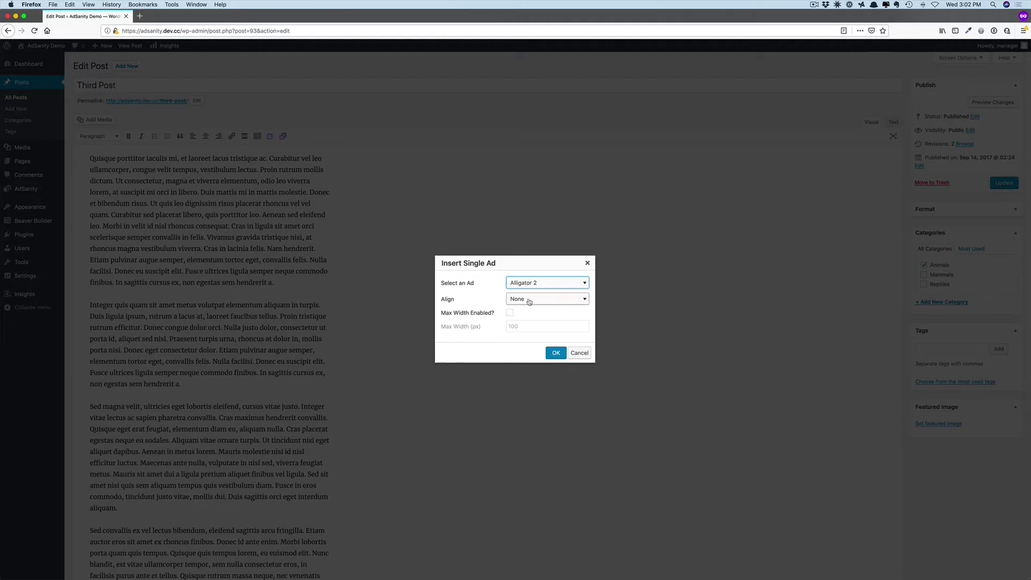
pyautogui.click(530, 300)
pyautogui.click(528, 327)
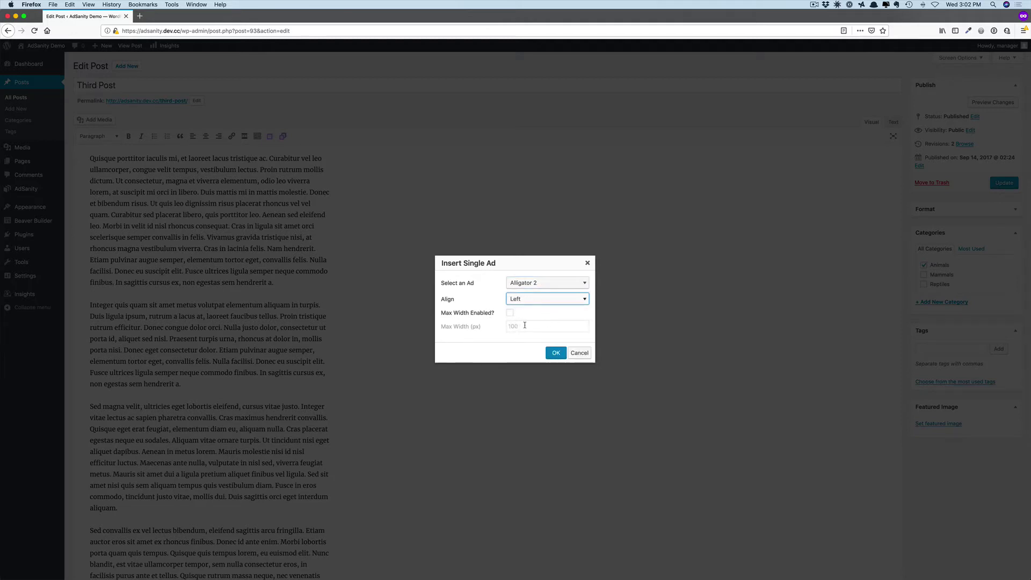
pyautogui.click(553, 353)
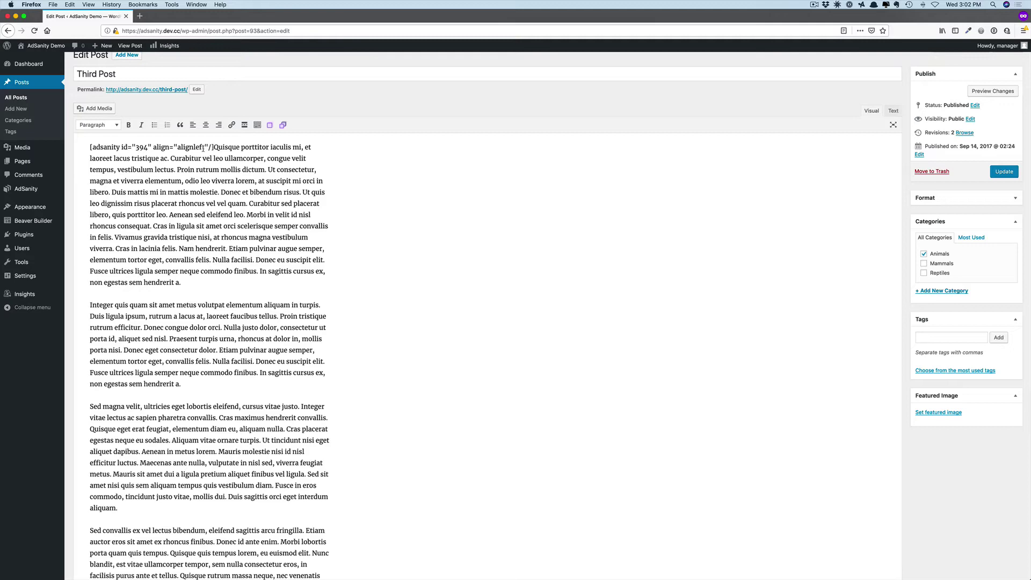
# Insert a Sidebar ad group shortcode, aligned left, 2 ads in 1 column
pyautogui.click(282, 124)
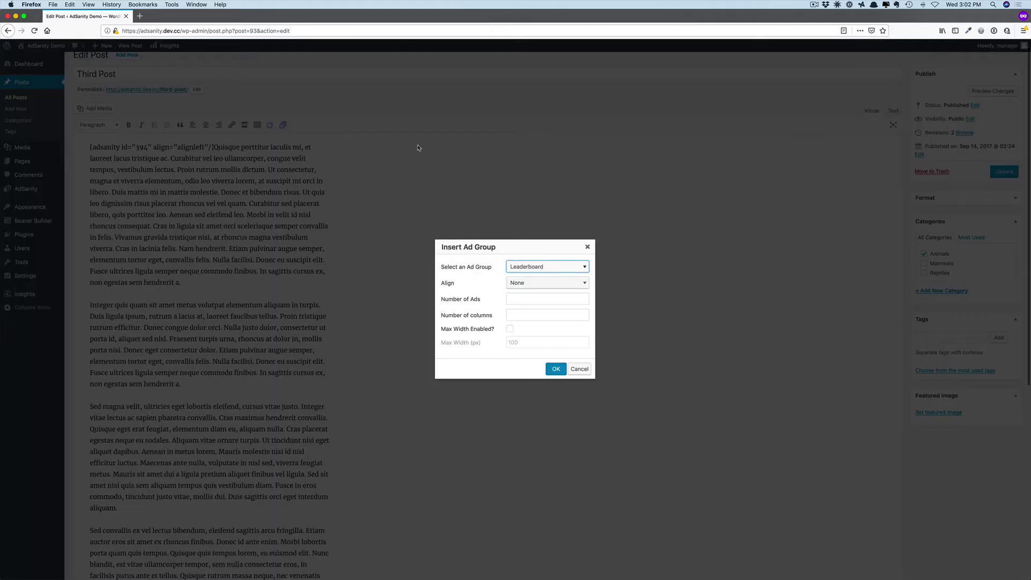
pyautogui.click(551, 267)
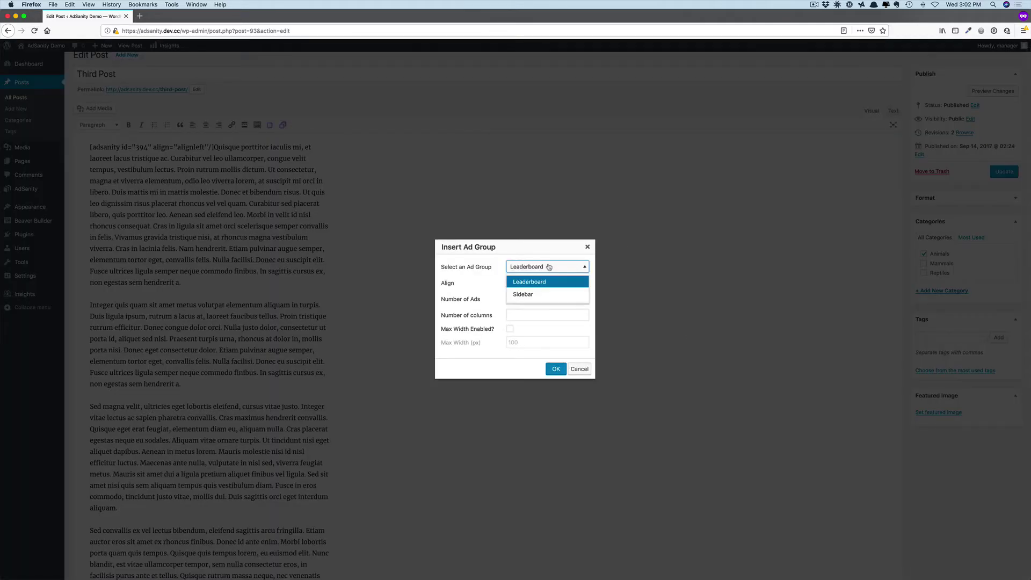
pyautogui.click(527, 294)
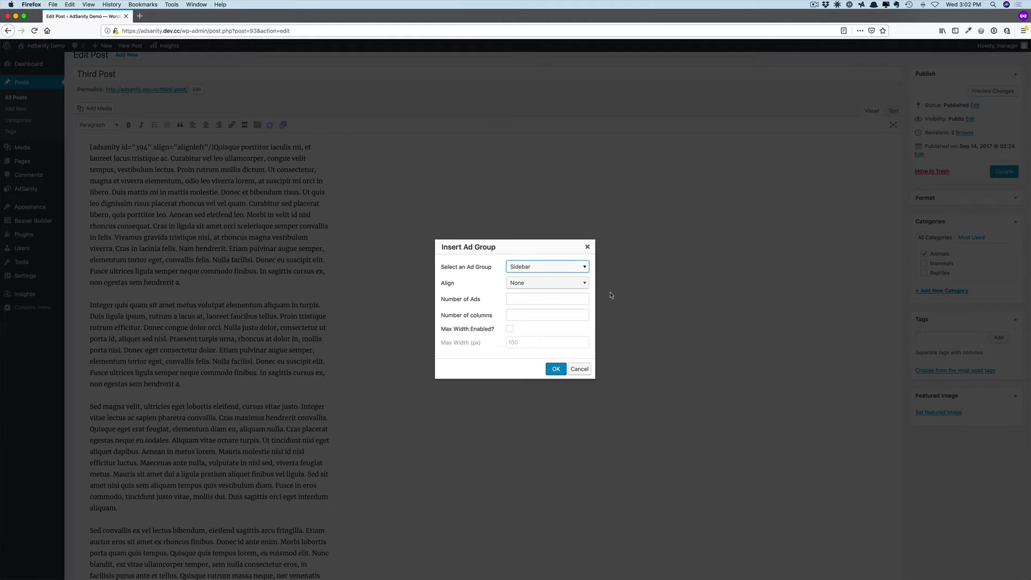
pyautogui.click(543, 284)
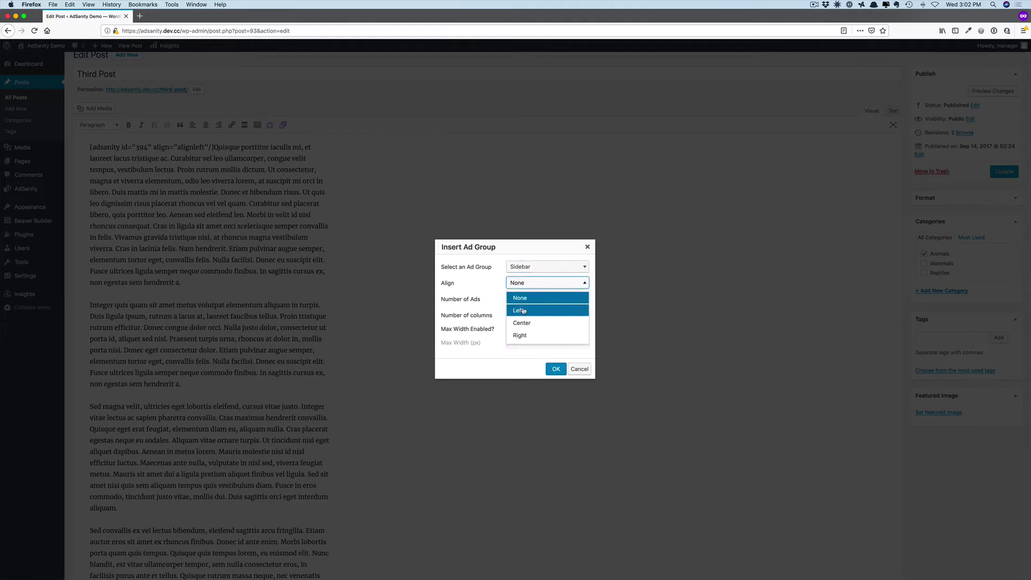
pyautogui.click(580, 310)
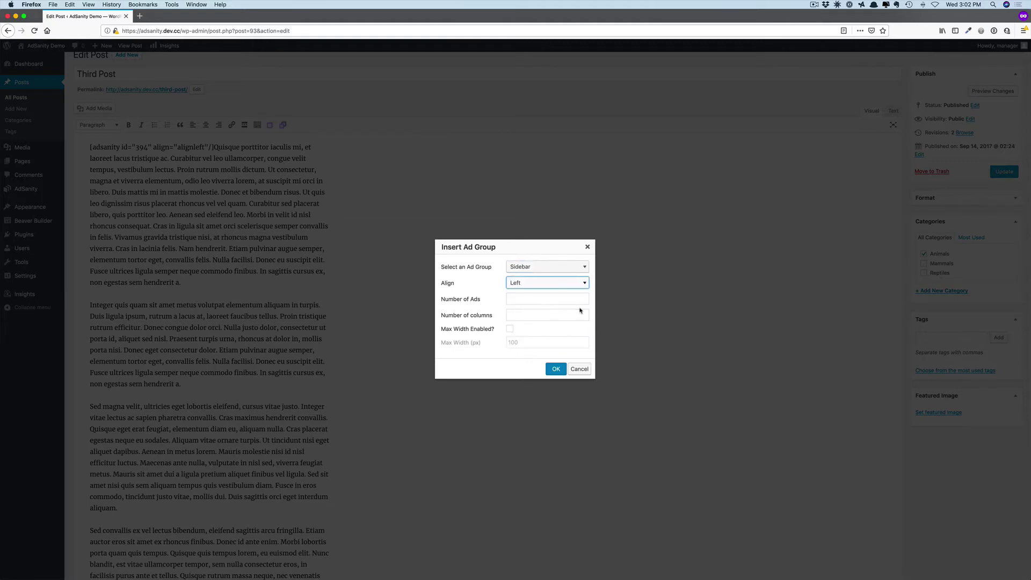
pyautogui.click(518, 298)
pyautogui.write('2')
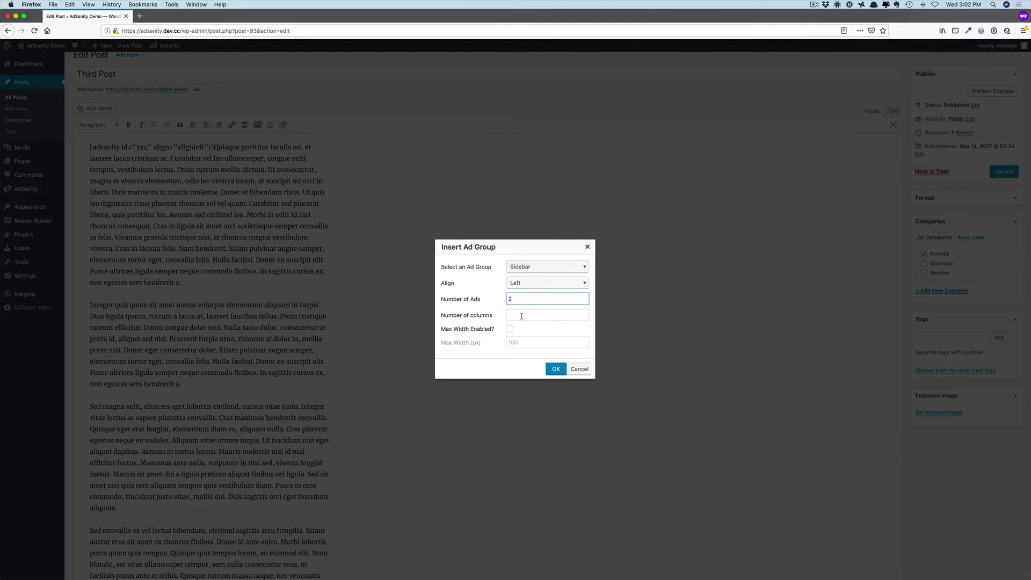
pyautogui.click(550, 317)
pyautogui.write('1')
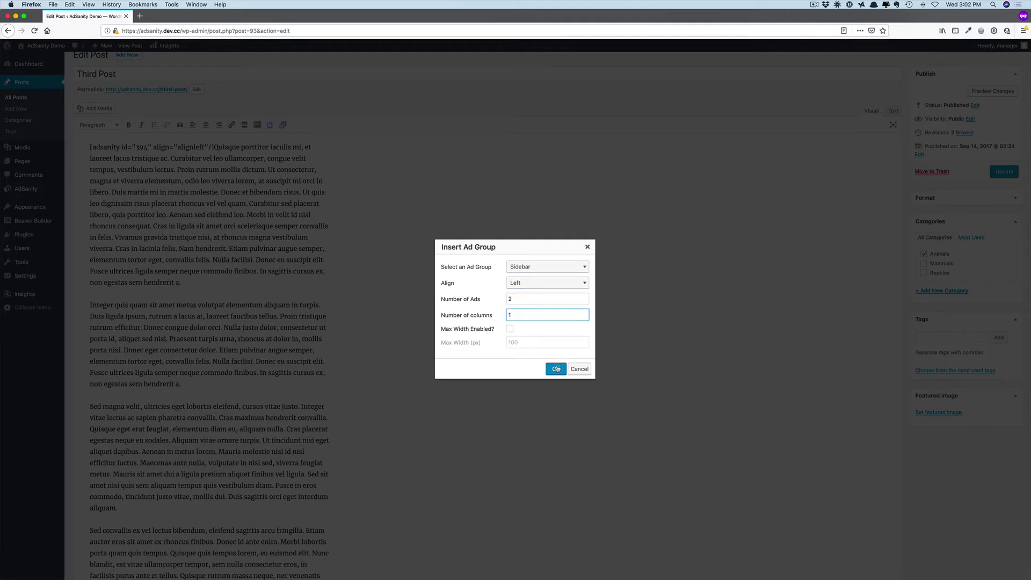
pyautogui.click(555, 369)
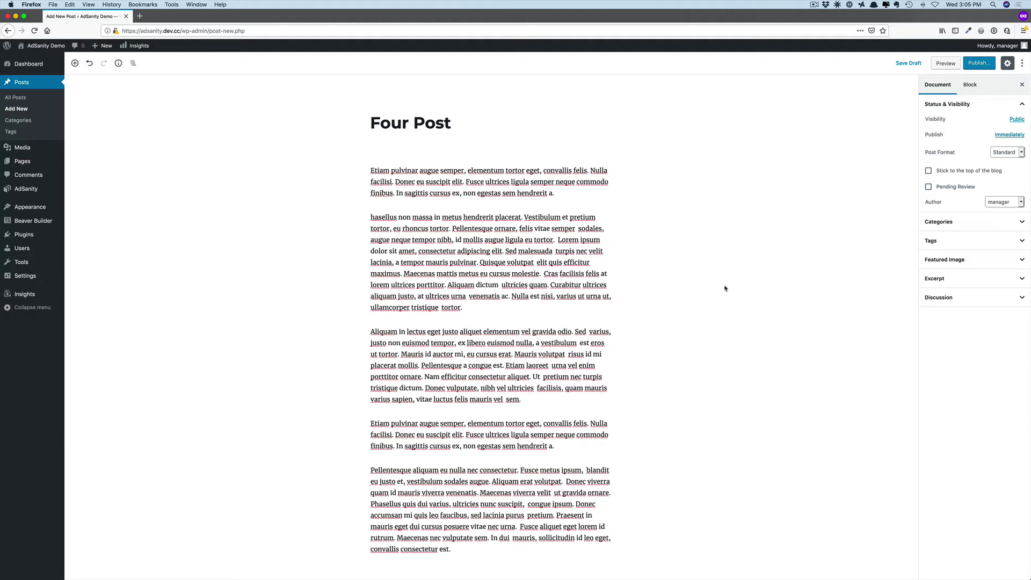
pyautogui.moveTo(491, 181)
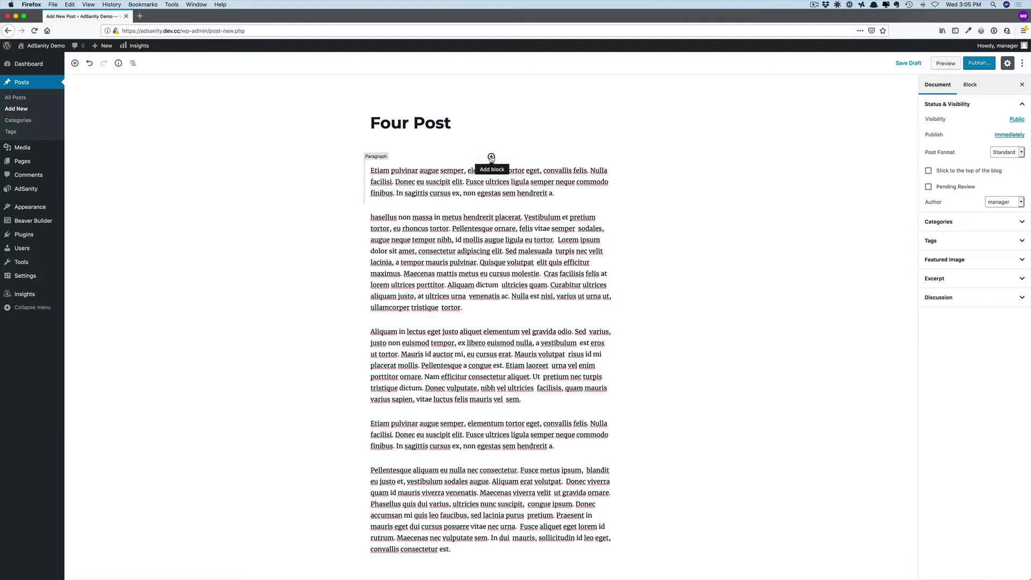
# Insert an AdSanity Single Ad block above the first paragraph with Alligator 2, aligned left
pyautogui.click(492, 157)
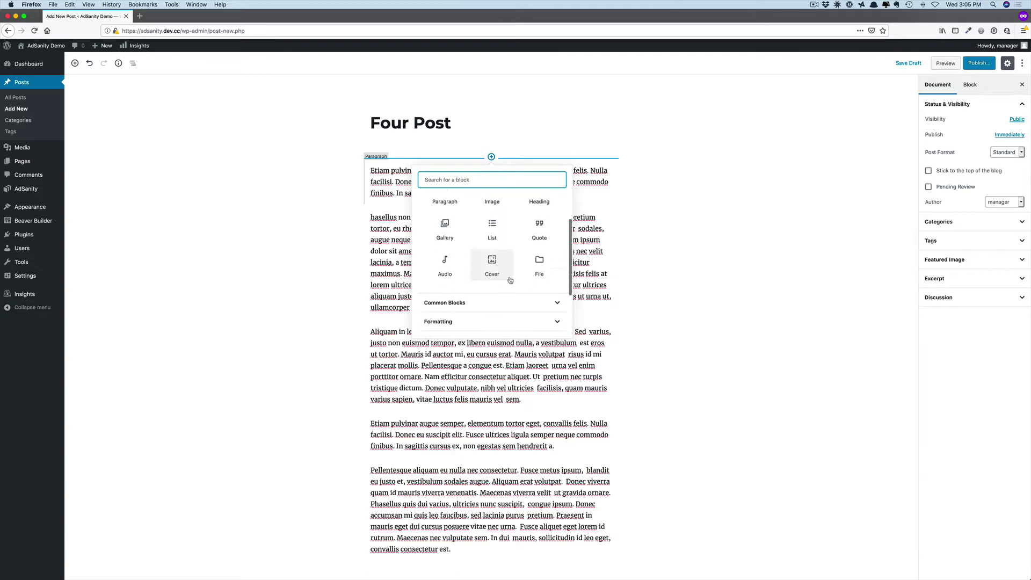
pyautogui.scroll(-2, 510, 279)
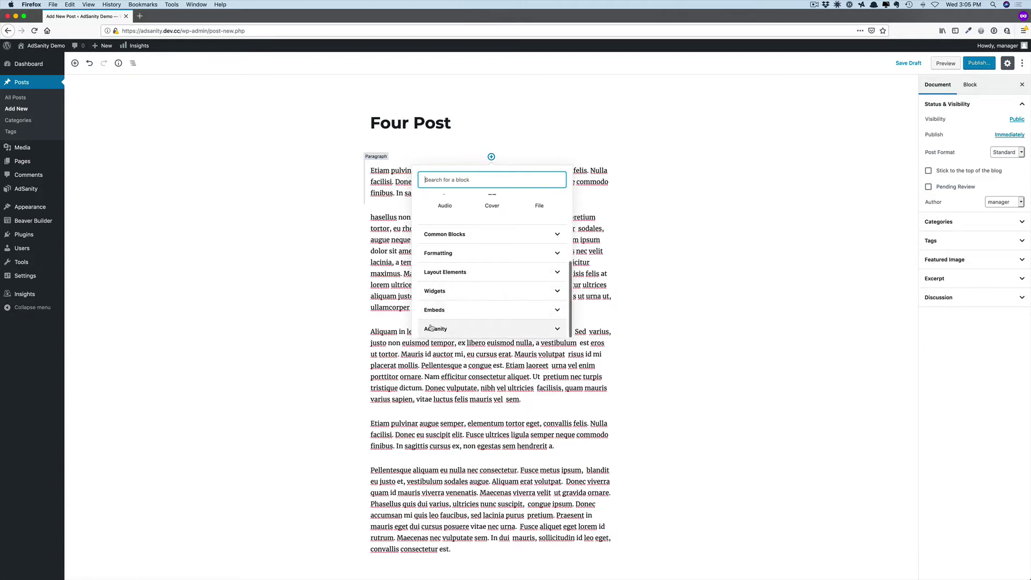
pyautogui.click(557, 331)
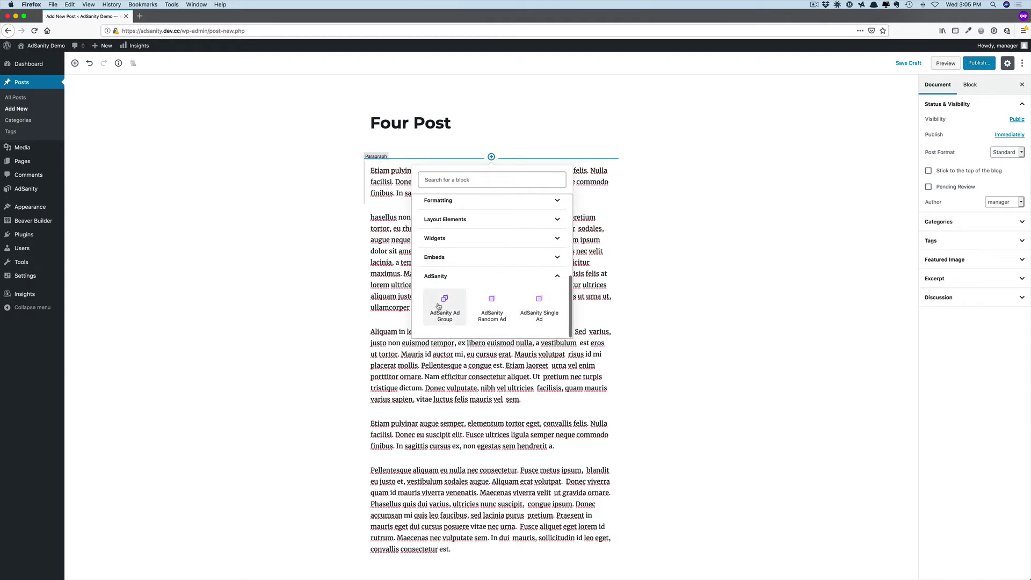
pyautogui.click(539, 304)
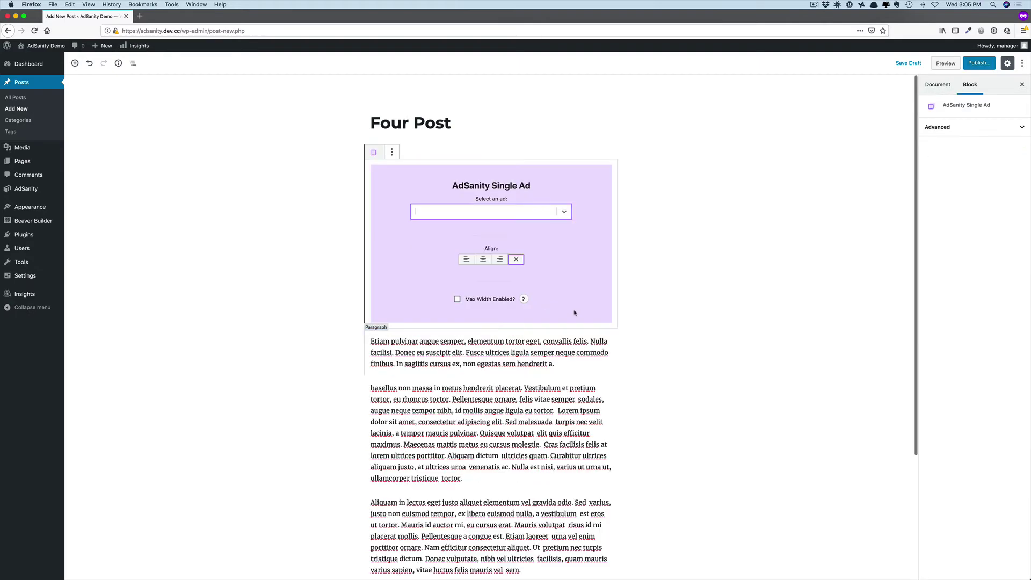
pyautogui.click(563, 212)
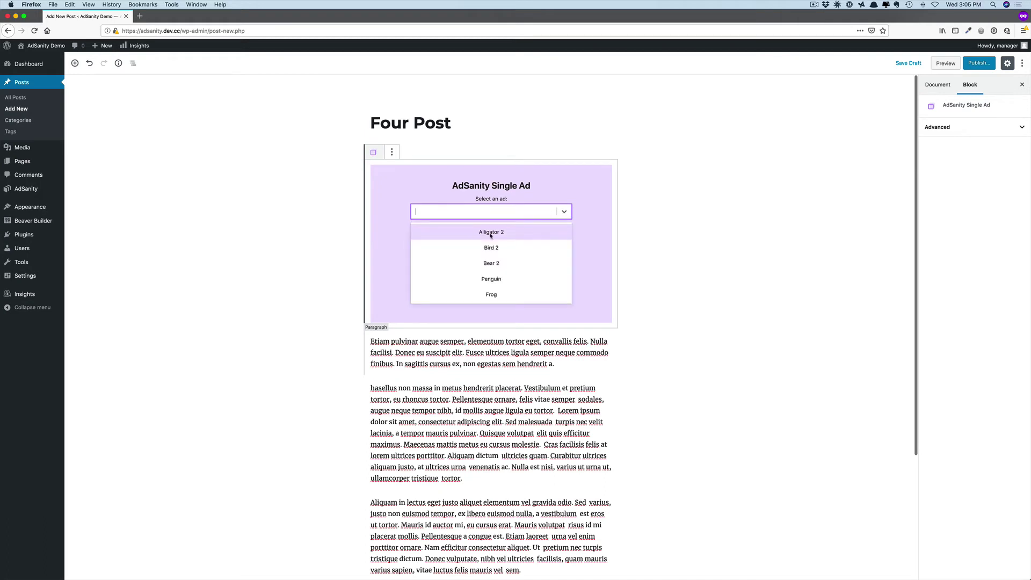
pyautogui.click(490, 234)
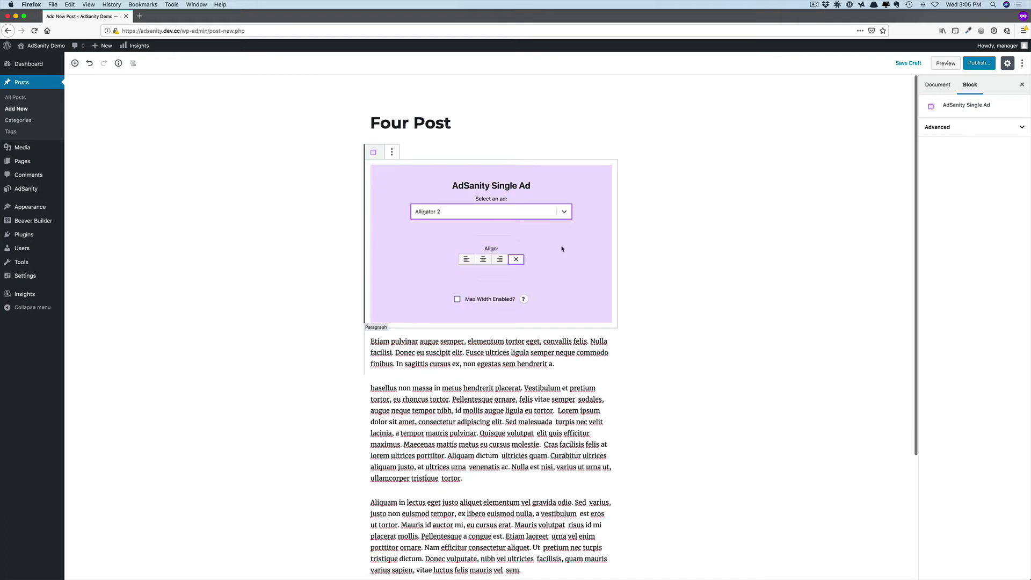
pyautogui.click(466, 259)
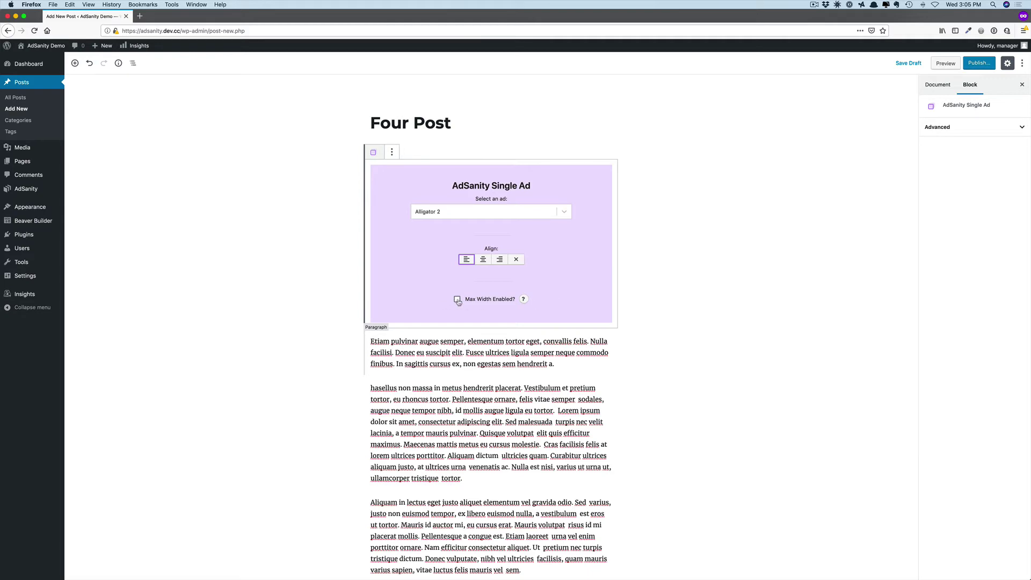
pyautogui.scroll(-2, 539, 285)
pyautogui.scroll(1, 542, 282)
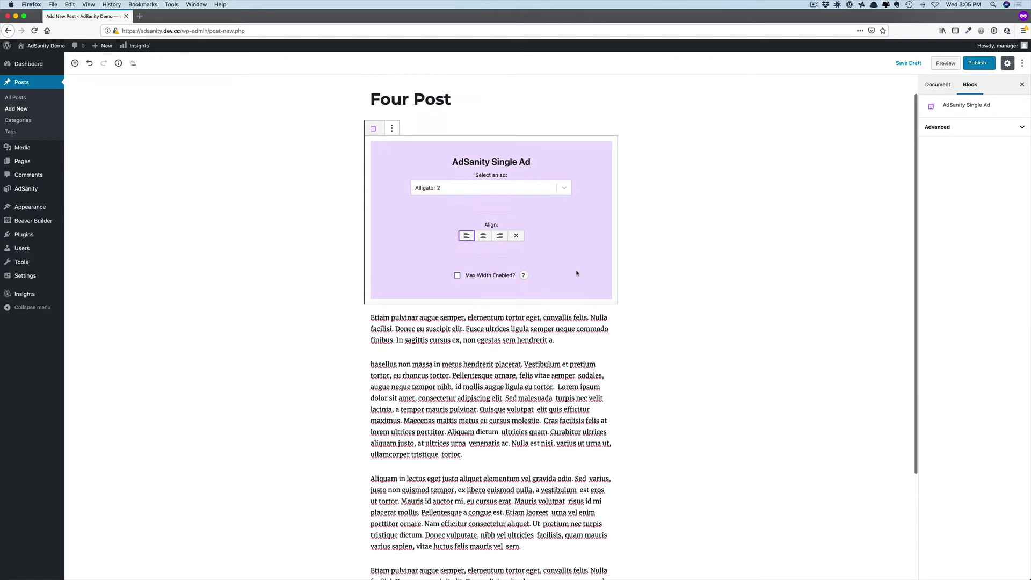
pyautogui.click(645, 254)
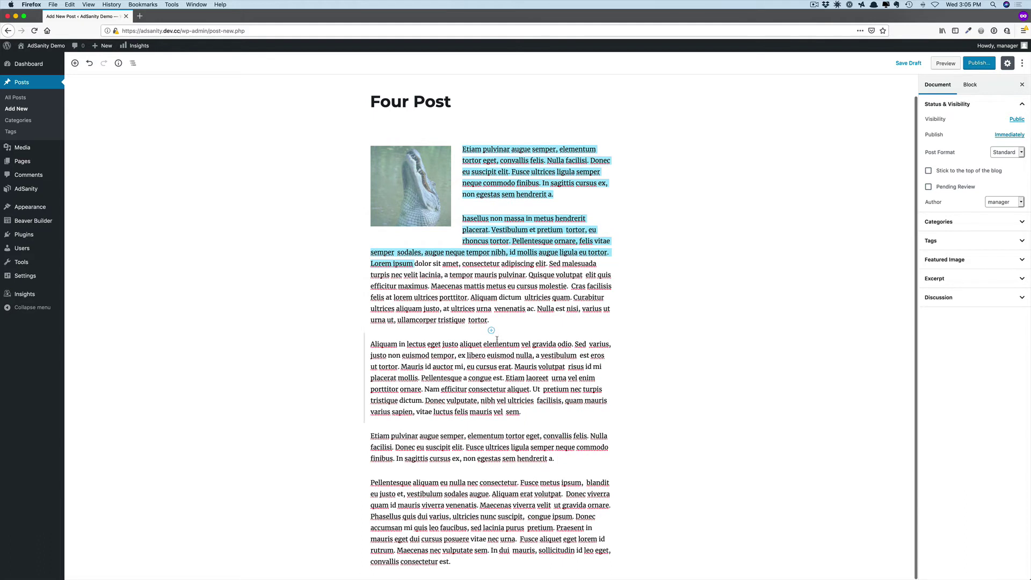
# Insert an AdSanity Ad Group block after the second paragraph with the Sidebar group, 2 ads, aligned right
pyautogui.click(490, 330)
pyautogui.scroll(-3, 477, 465)
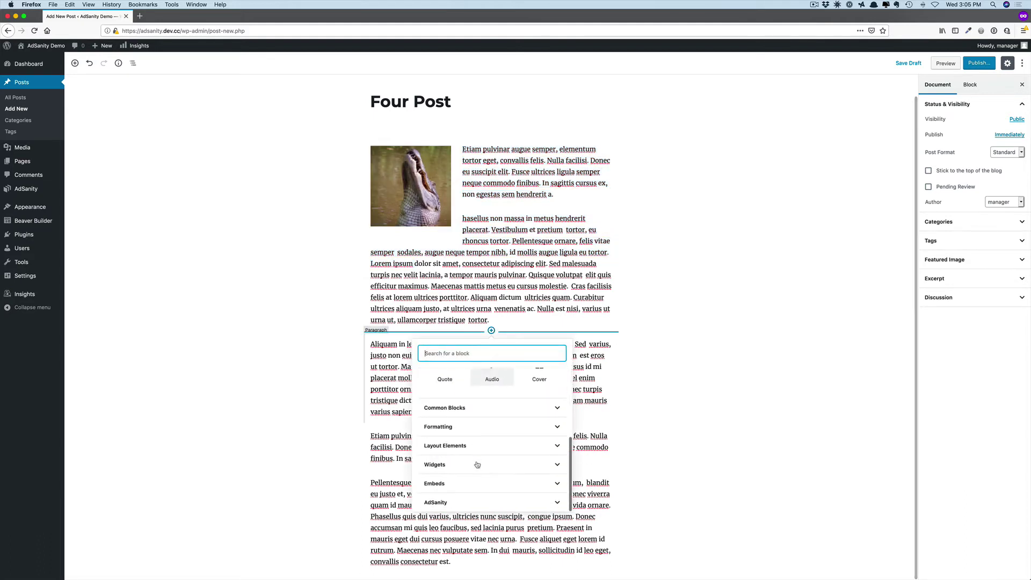
pyautogui.click(559, 503)
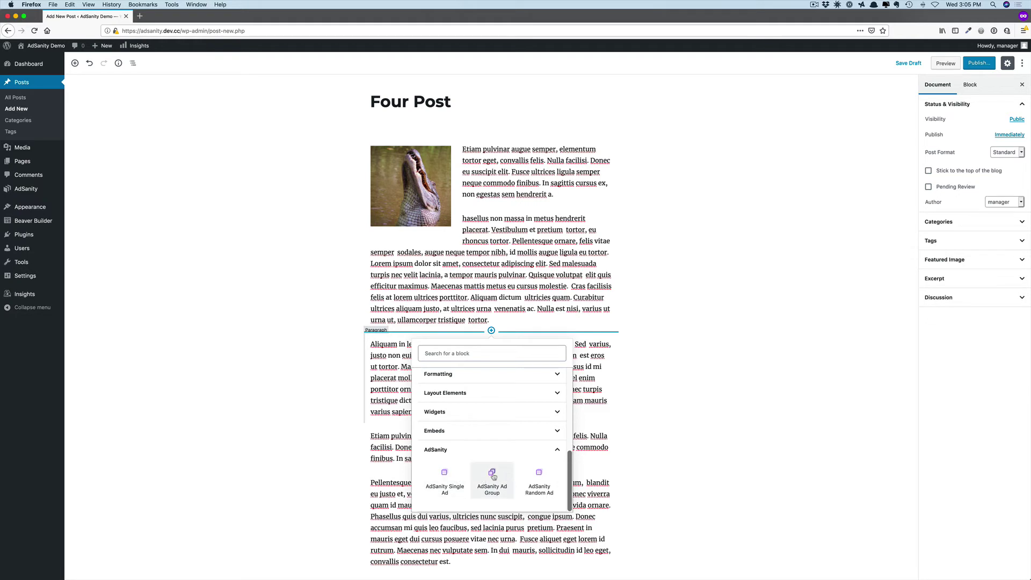
pyautogui.click(493, 475)
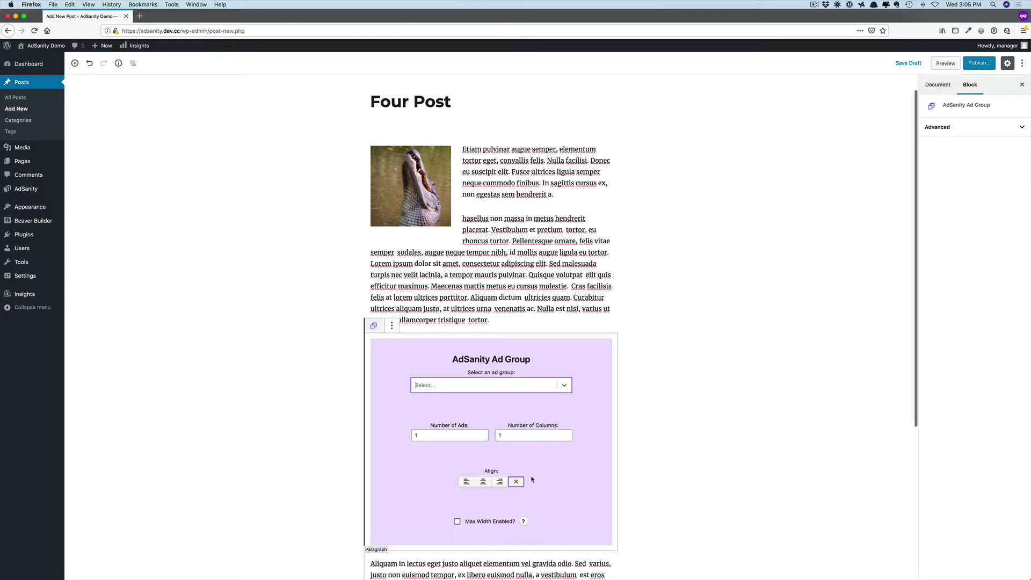
pyautogui.click(565, 386)
pyautogui.click(522, 437)
pyautogui.scroll(-2, 516, 415)
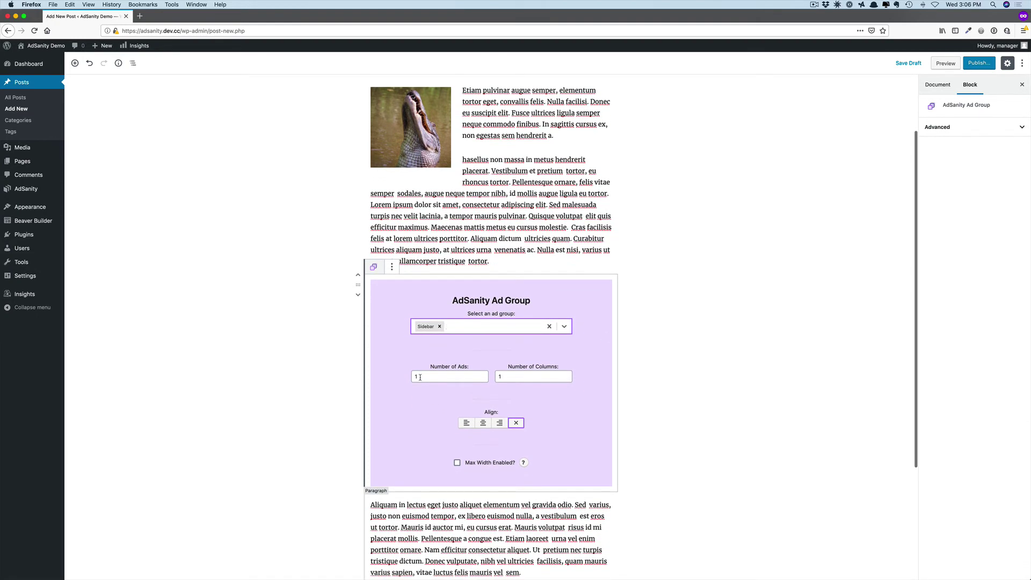
pyautogui.click(413, 377)
pyautogui.write('2')
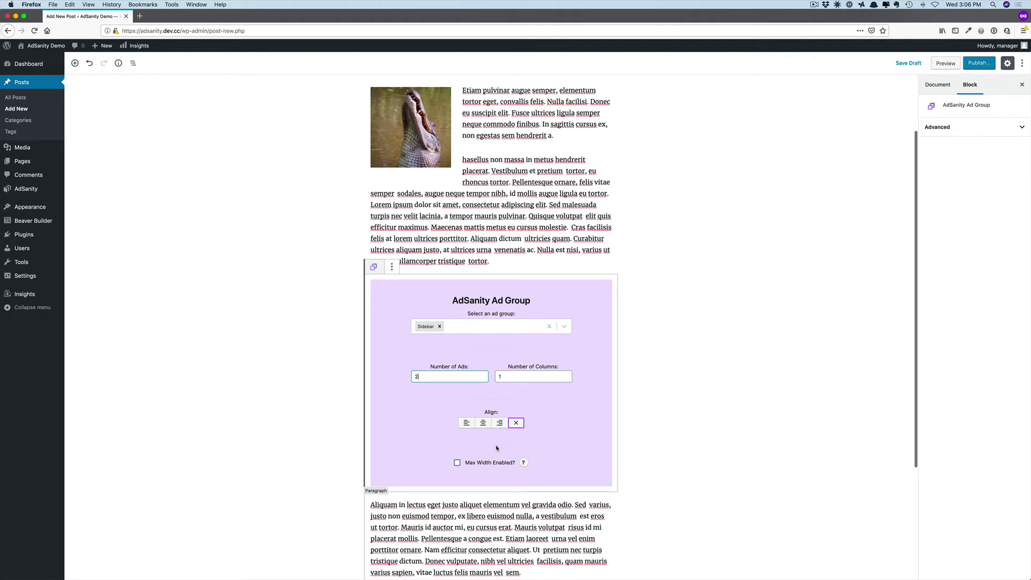
pyautogui.click(499, 424)
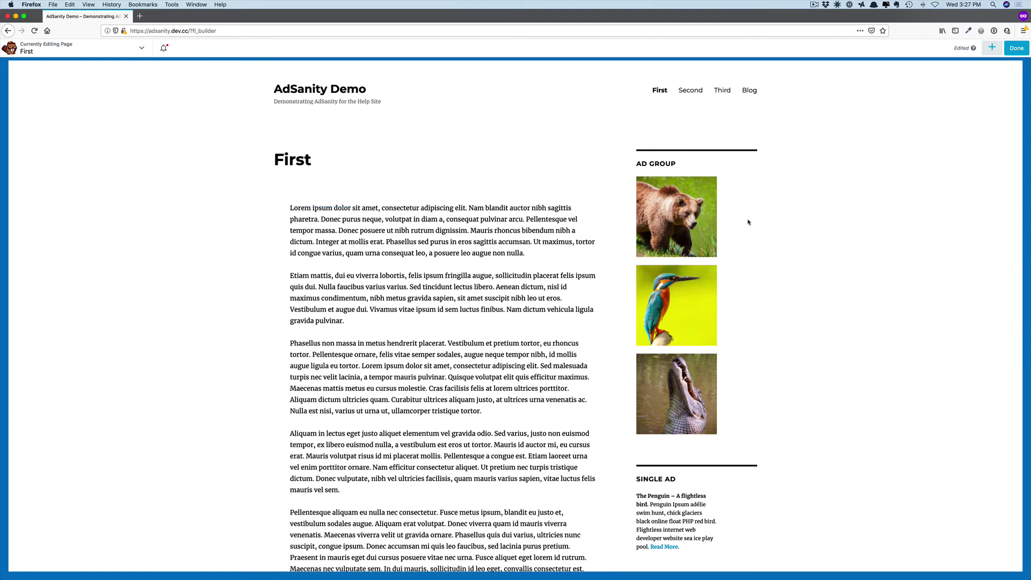
# Show the Beaver Builder Modules panel listing the AdSanity modules
pyautogui.click(992, 47)
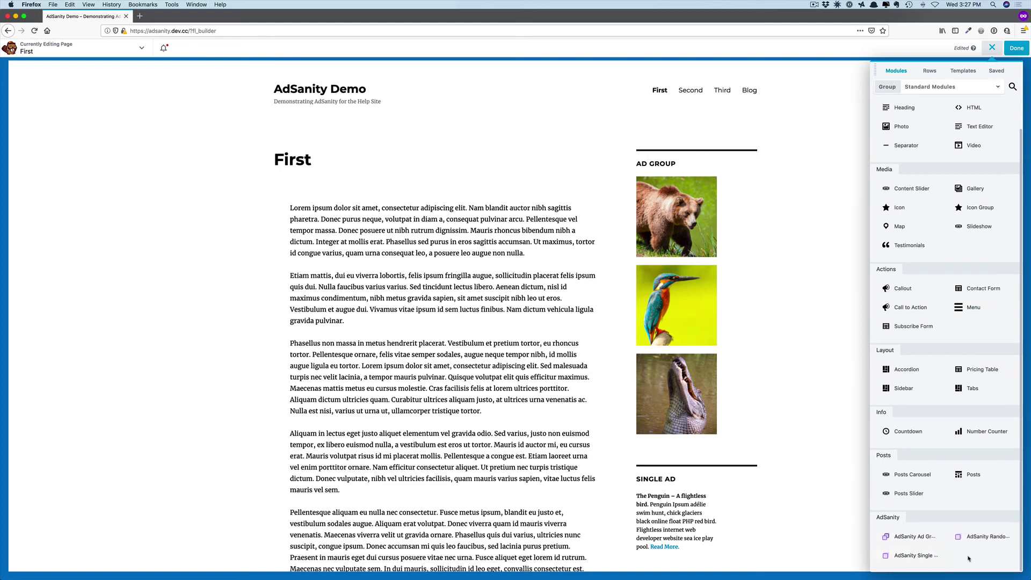
# Place an AdSanity Ad Group module above the page text using the Sidebar group, centred
pyautogui.moveTo(914, 535); pyautogui.dragTo(382, 206)
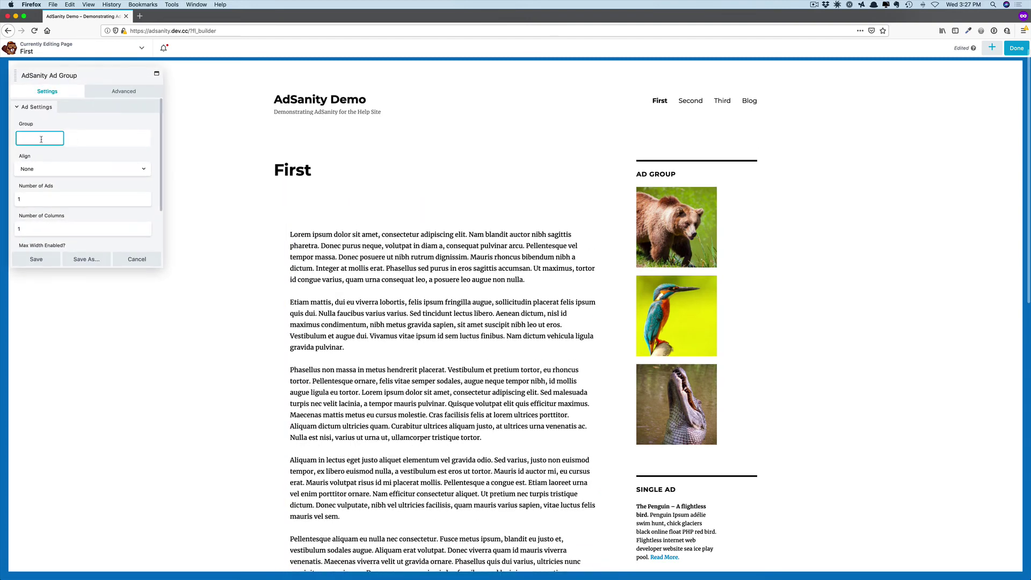
pyautogui.write('side')
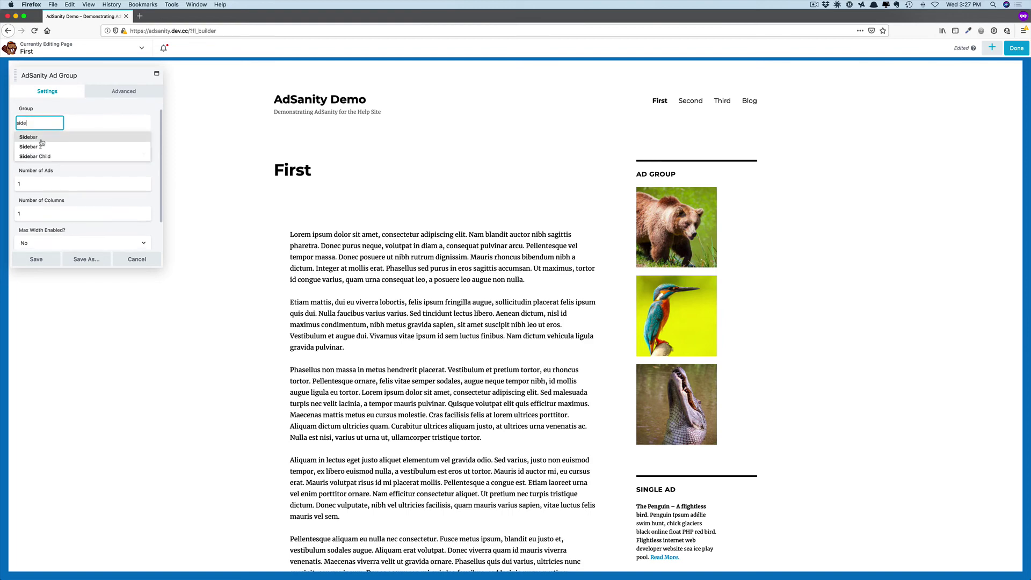
pyautogui.click(74, 142)
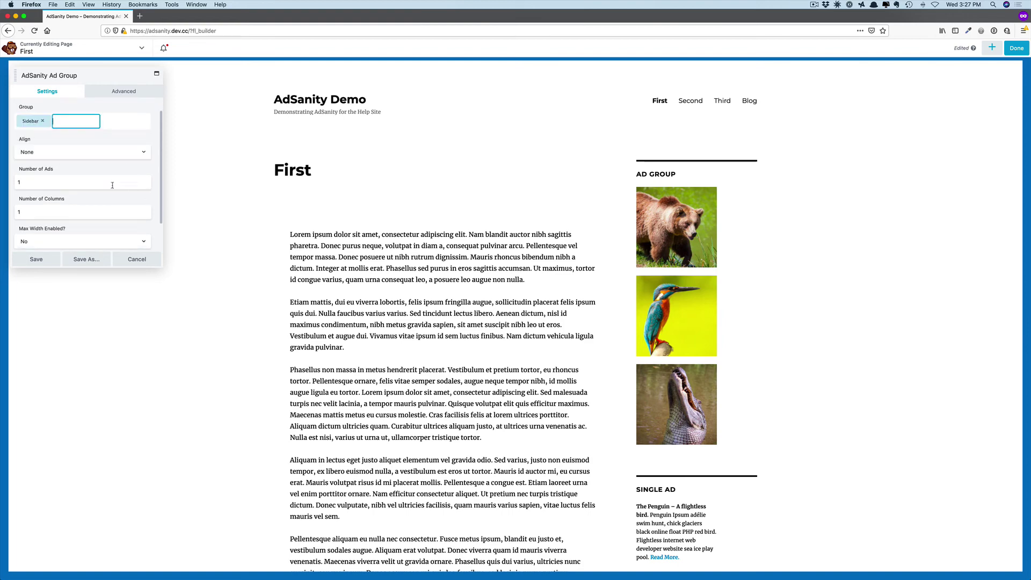
pyautogui.click(56, 151)
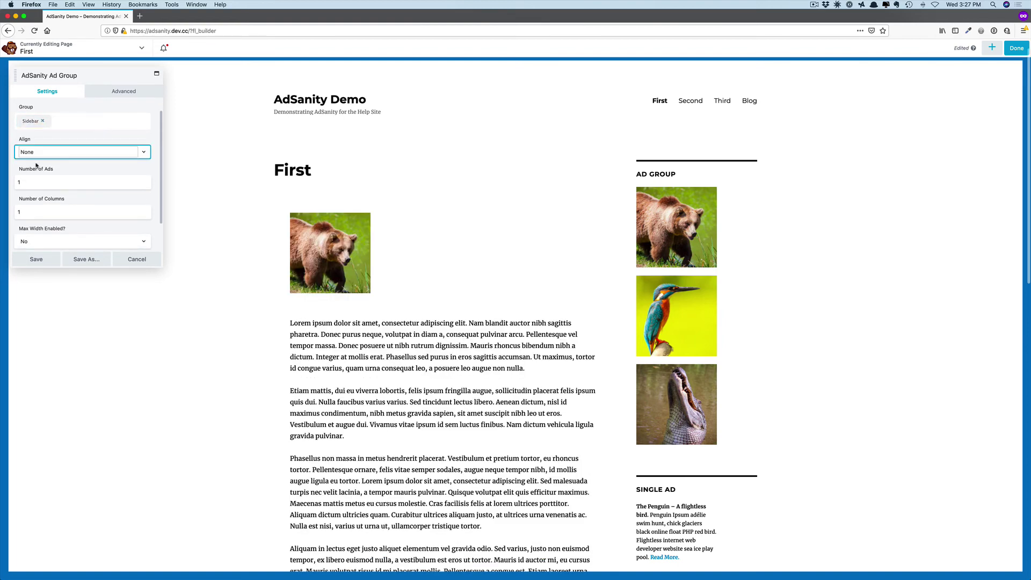
pyautogui.click(37, 153)
pyautogui.click(72, 166)
# Set the module to 3 ads in 3 columns and save its settings
pyautogui.click(36, 181)
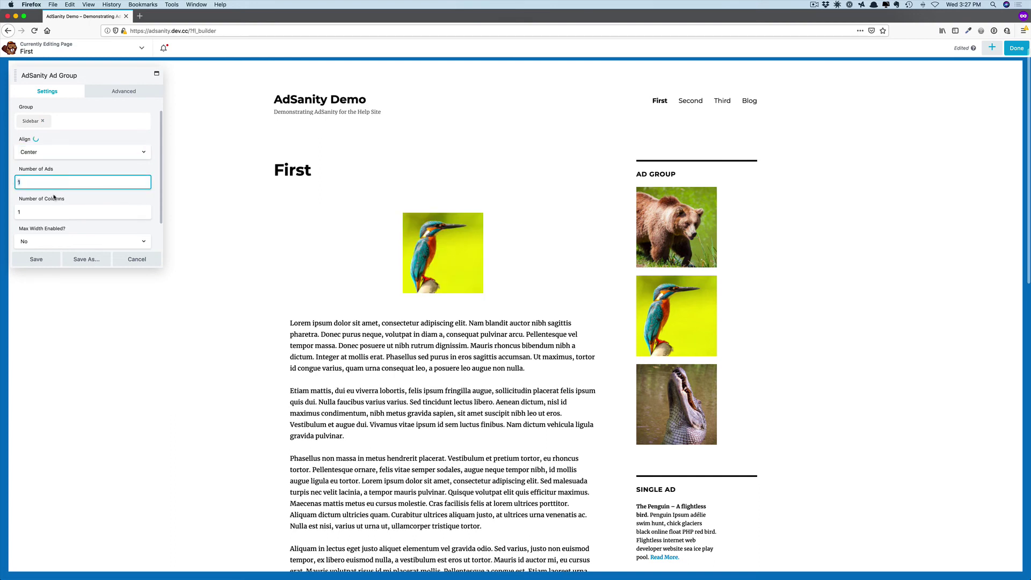
pyautogui.write('3')
pyautogui.click(34, 211)
pyautogui.write('3')
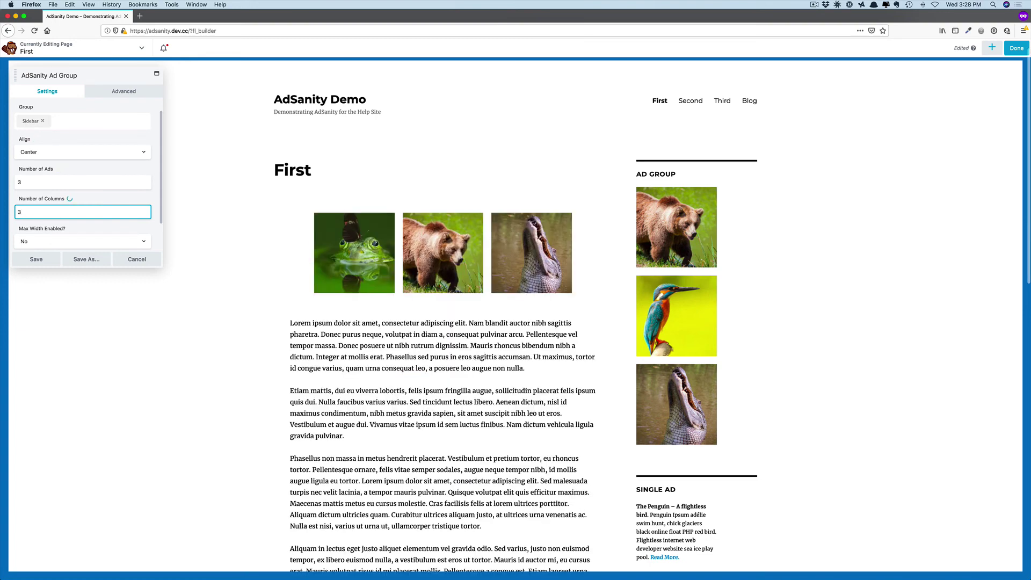
pyautogui.click(37, 259)
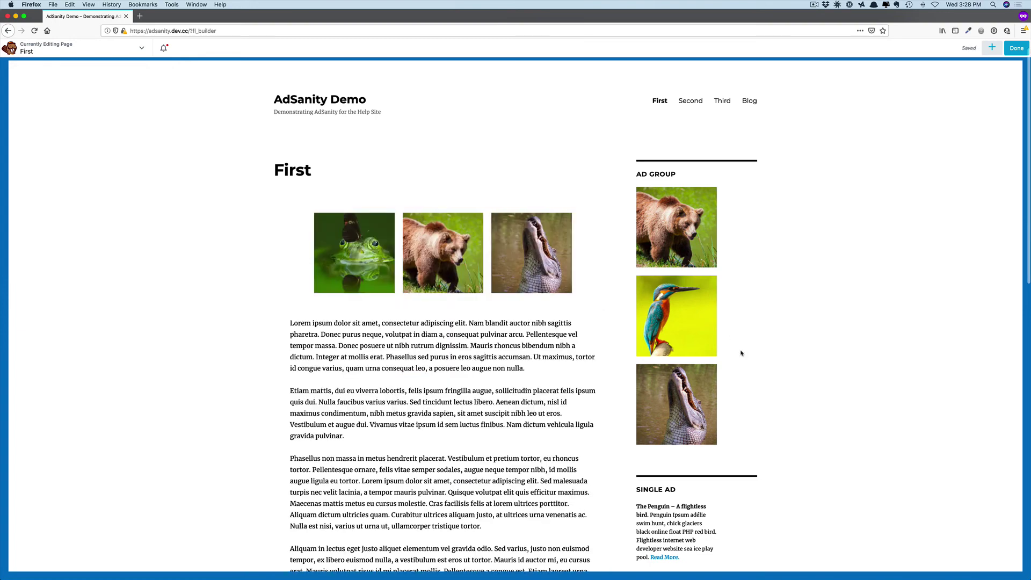